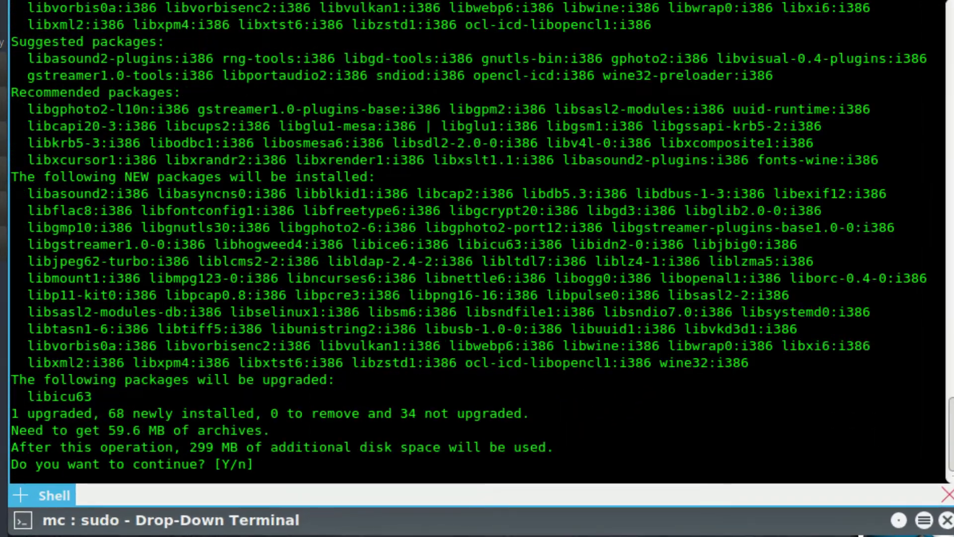
Confirm the apt installation of wine32:i386 and its dependency packages.
key(Return)
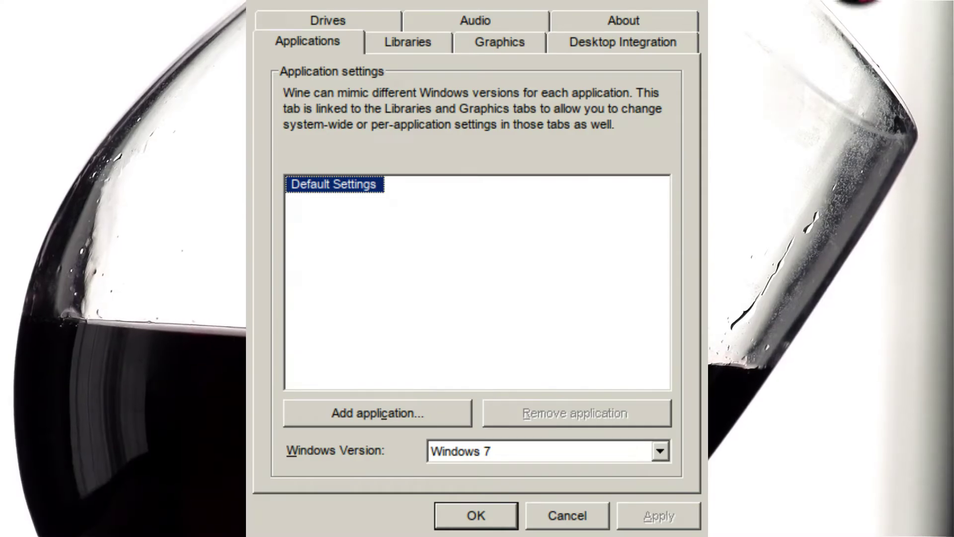
Look through the sections of the Wine configuration dialog, including the Graphics settings.
key(Tab)
key(Tab)
key(ctrl+Tab)
key(ctrl+Tab)
key(ctrl+Tab)
key(ctrl+shift+Tab)
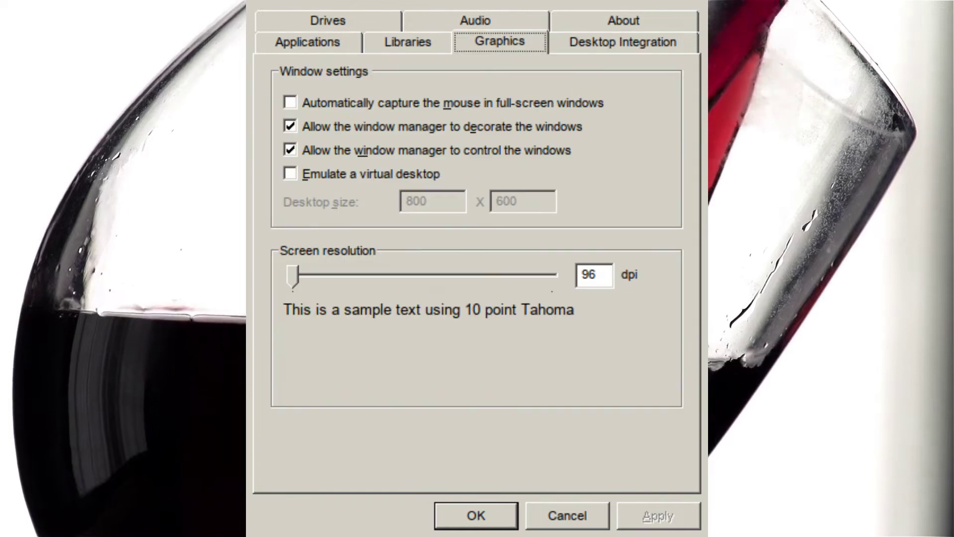
key(ctrl+shift+Tab)
key(ctrl+shift+Tab)
key(ctrl+shift+Tab)
key(ctrl+shift+Tab)
key(ctrl+shift+Tab)
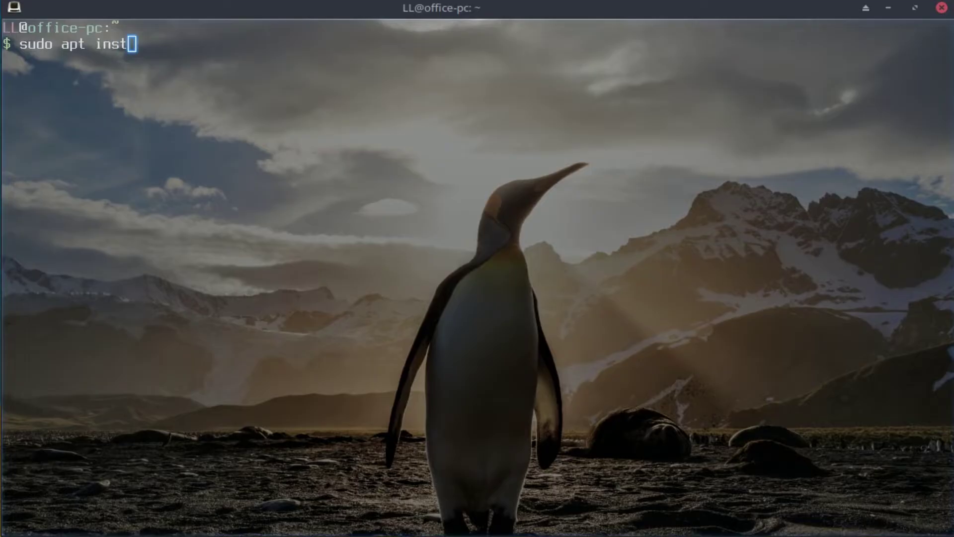
Install Steam with "sudo apt install steam" and agree to the Steam License Agreement.
text(all steam)
key(Return)
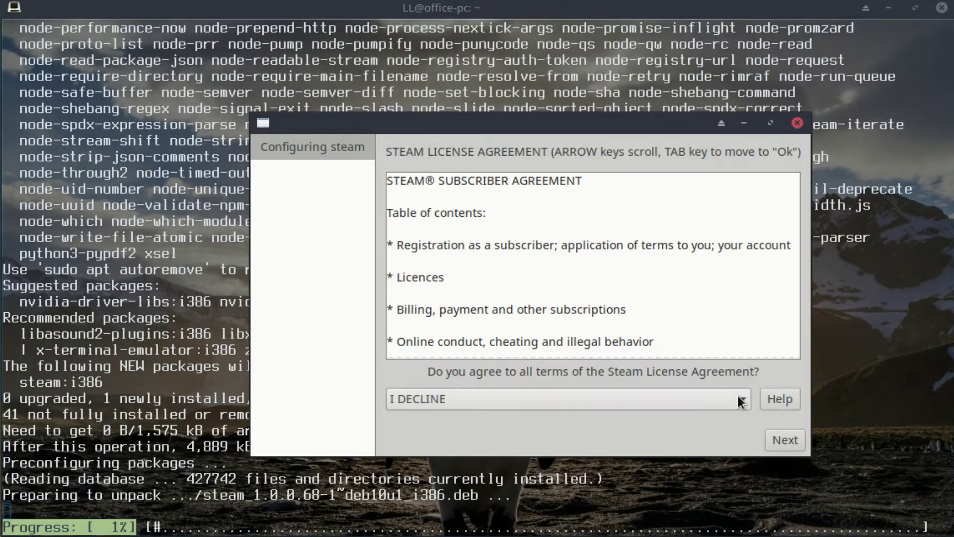
click(741, 400)
click(709, 422)
click(785, 439)
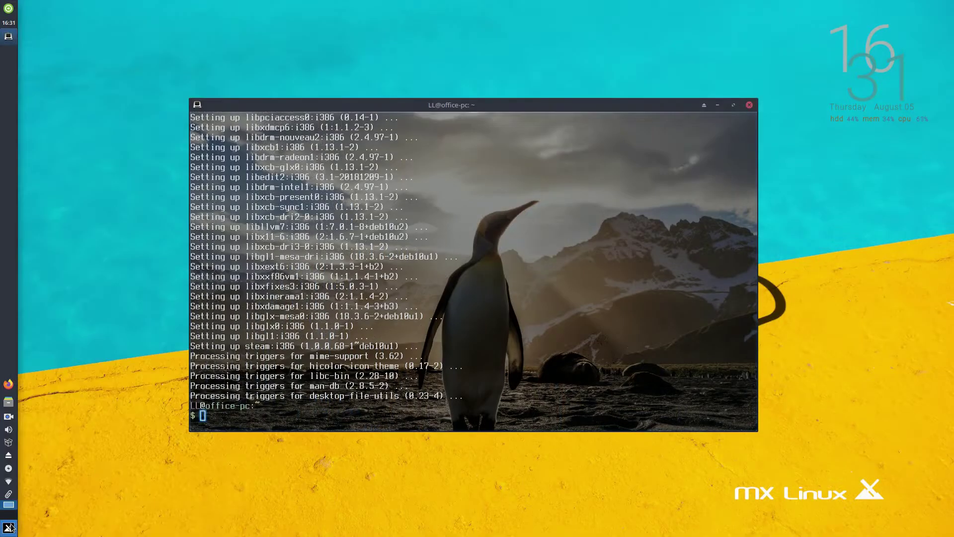
Find Steam among the installed applications and launch it.
click(9, 526)
text(st)
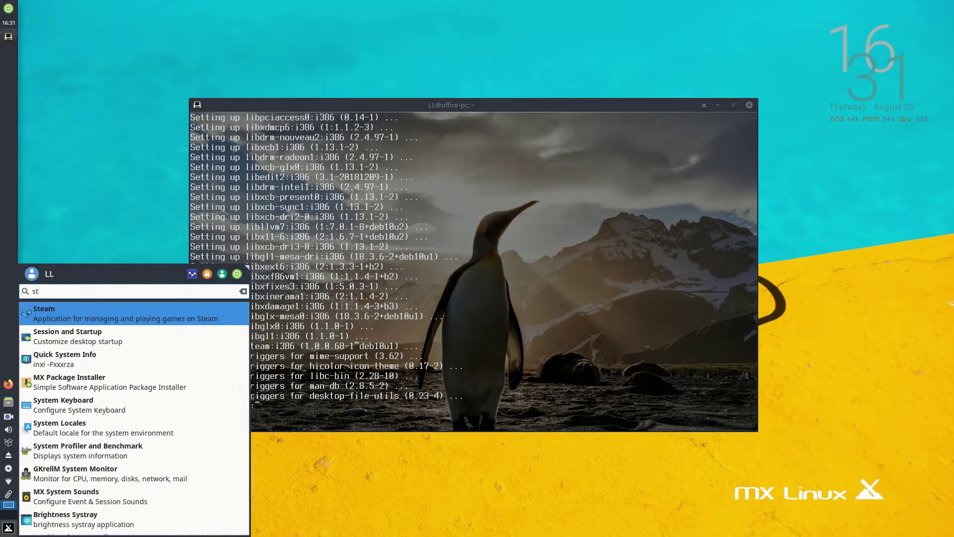
text(eam)
click(106, 311)
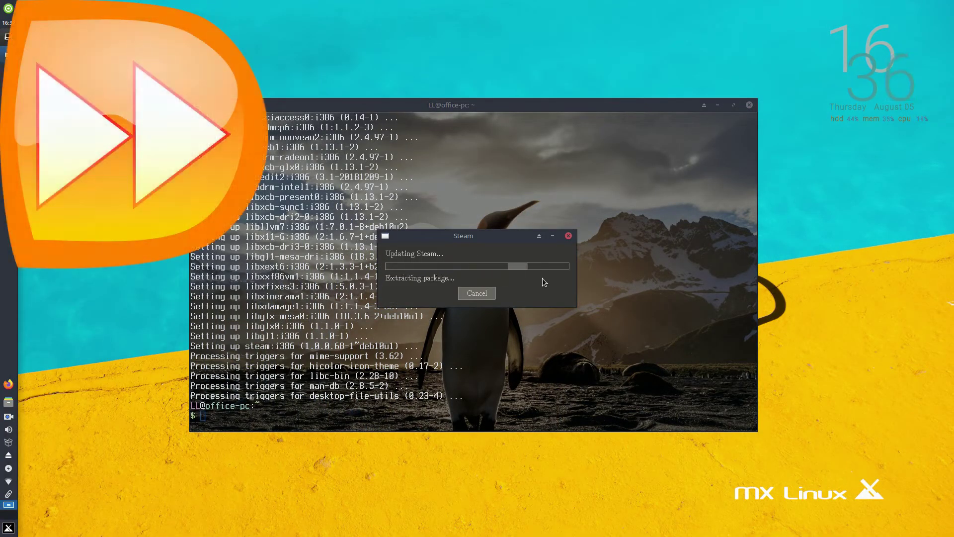
click(9, 526)
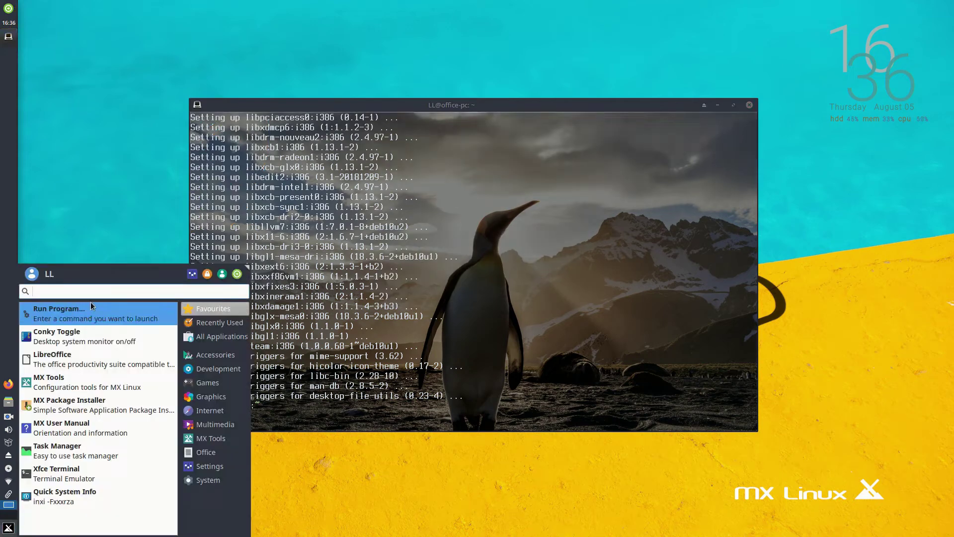
text(sy)
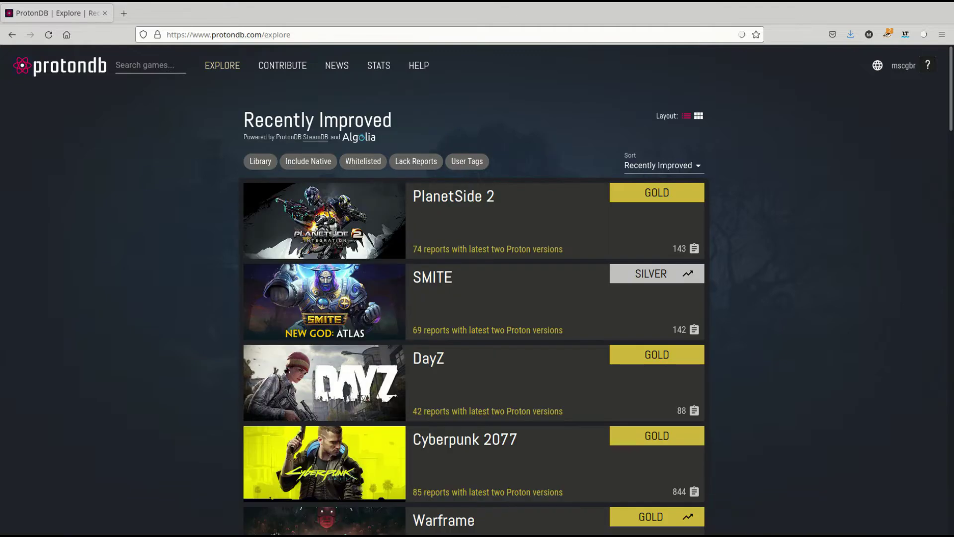
Browse the Recently Improved games on ProtonDB and their compatibility ratings.
scroll(474, 318, down, 2)
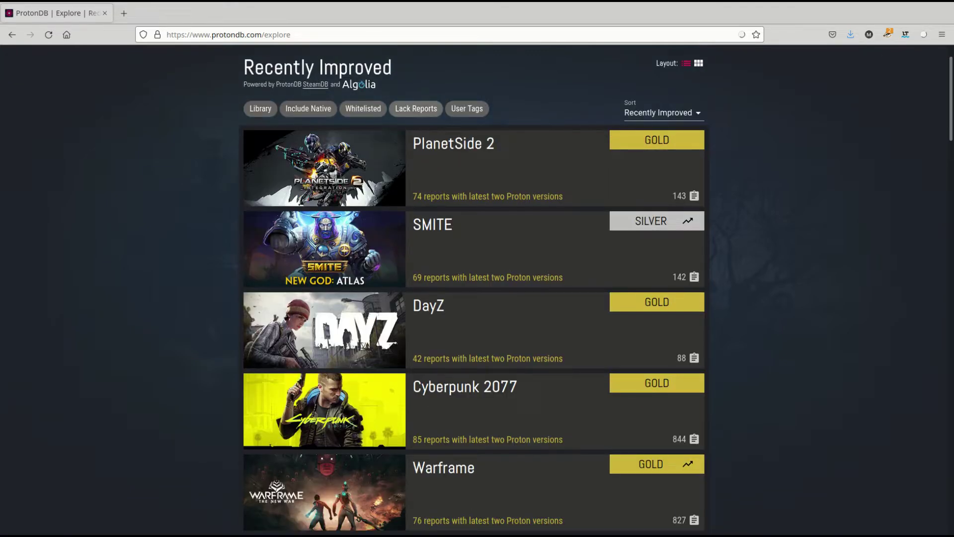
scroll(474, 259, down, 20)
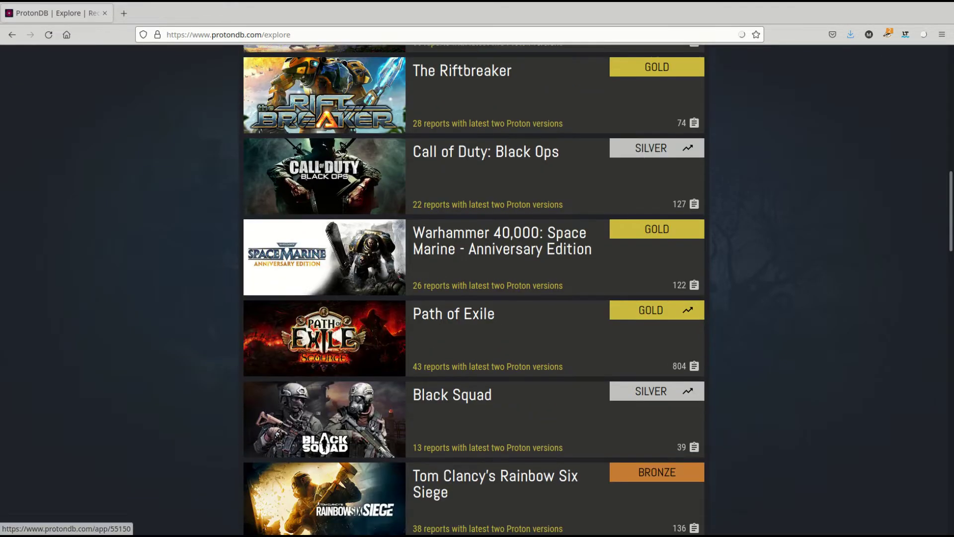
scroll(473, 258, down, 15)
scroll(473, 259, up, 12)
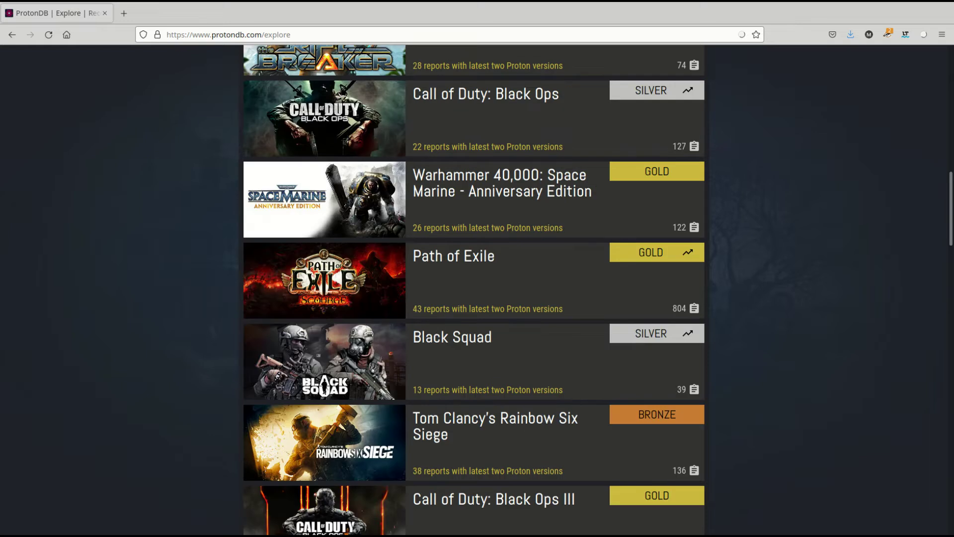
Search ProtonDB for "grand theft auto 5" and open the Grand Theft Auto V page.
key(slash)
text(gran)
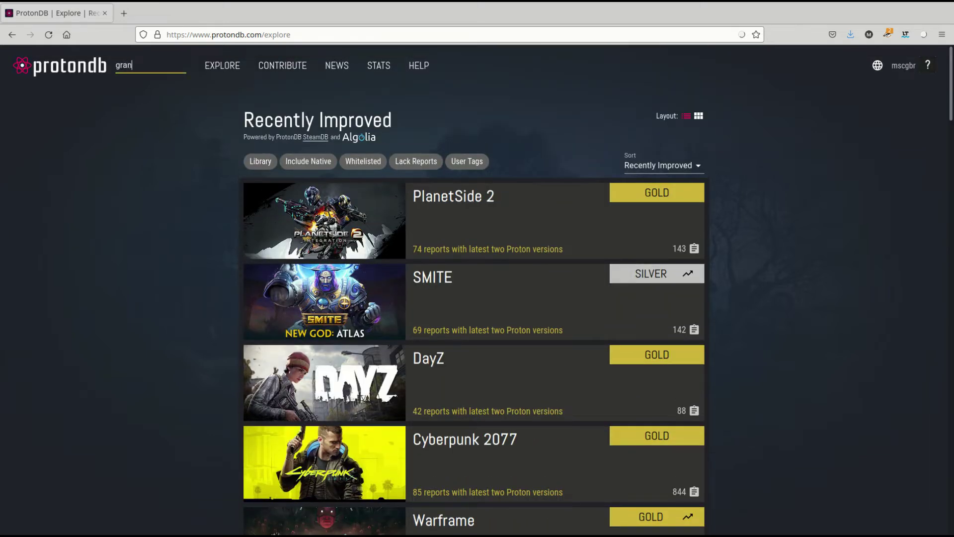
text(d theft auto 5)
key(Return)
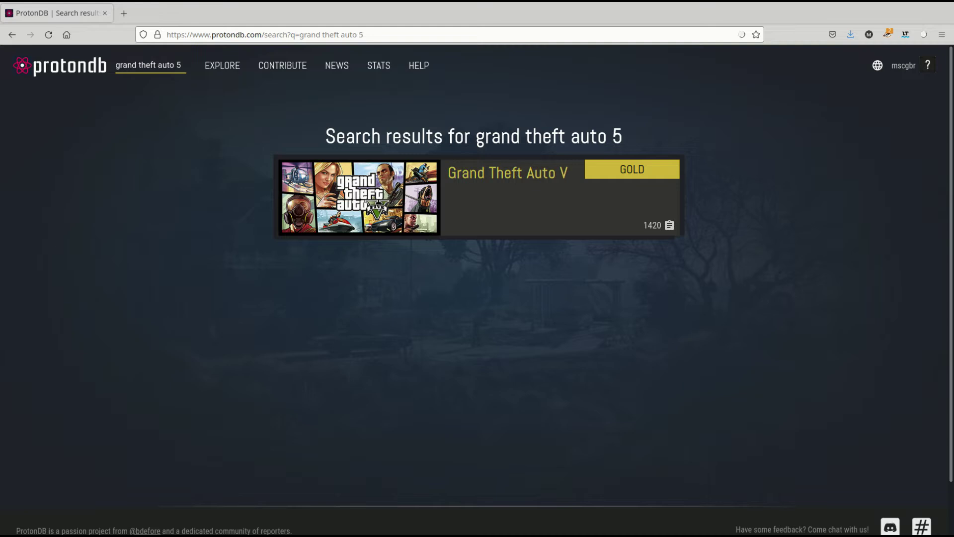
click(471, 173)
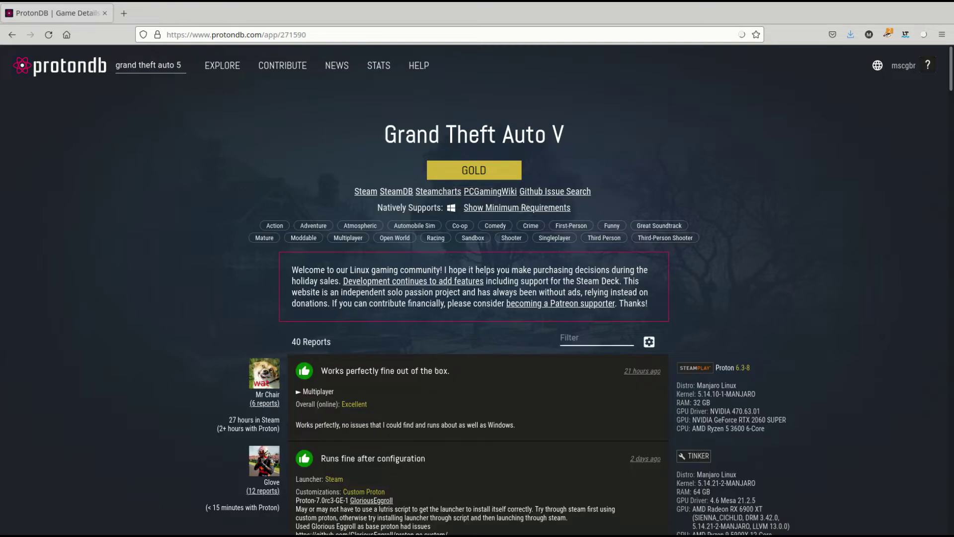
Filter the Grand Theft Auto V reports to the Debian distro, save the filter and look through the reports.
scroll(473, 171, down, 8)
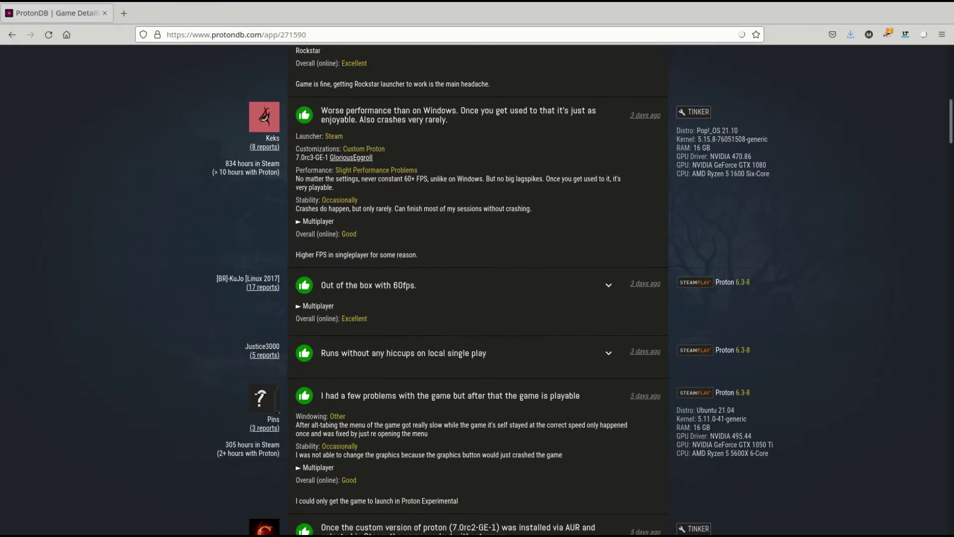
scroll(473, 290, up, 9)
click(649, 341)
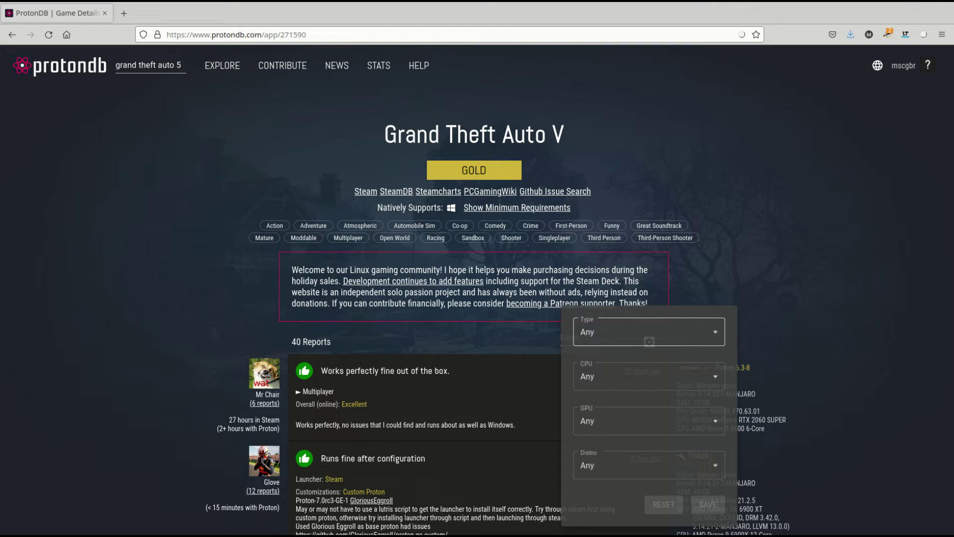
click(646, 465)
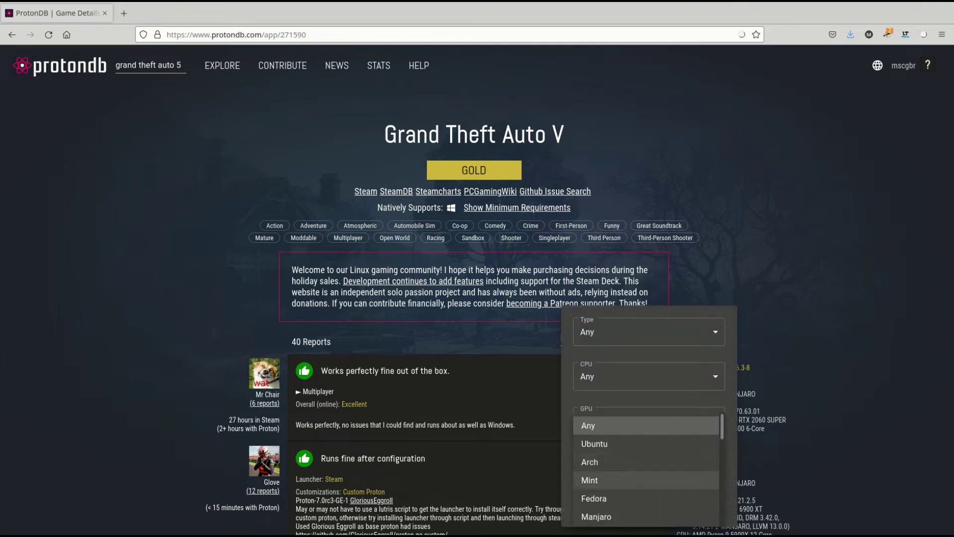
scroll(646, 462, down, 3)
click(646, 437)
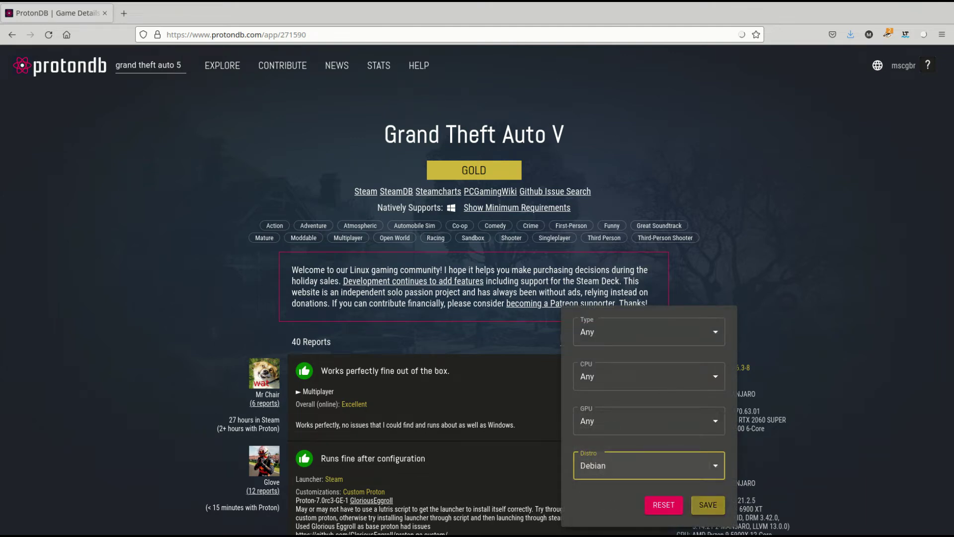
click(707, 505)
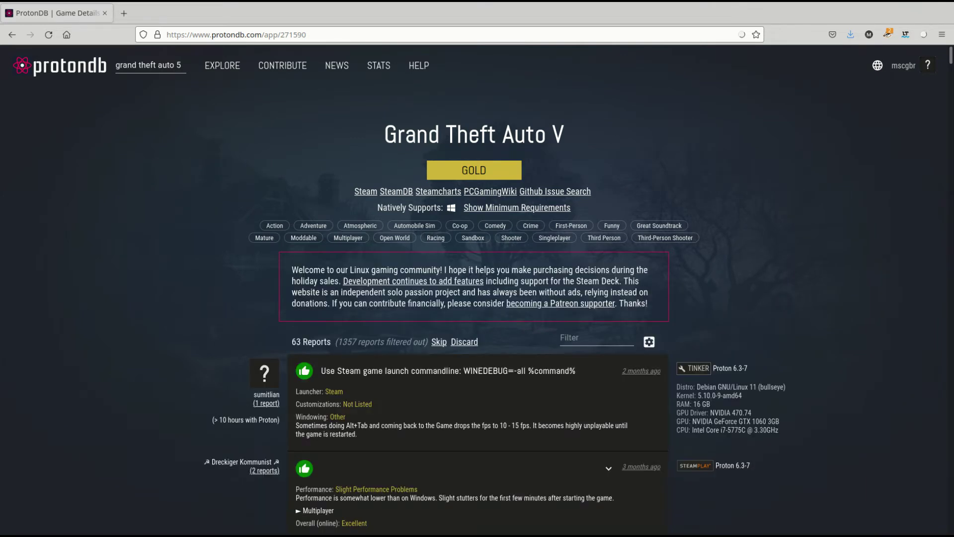
scroll(477, 298, down, 6)
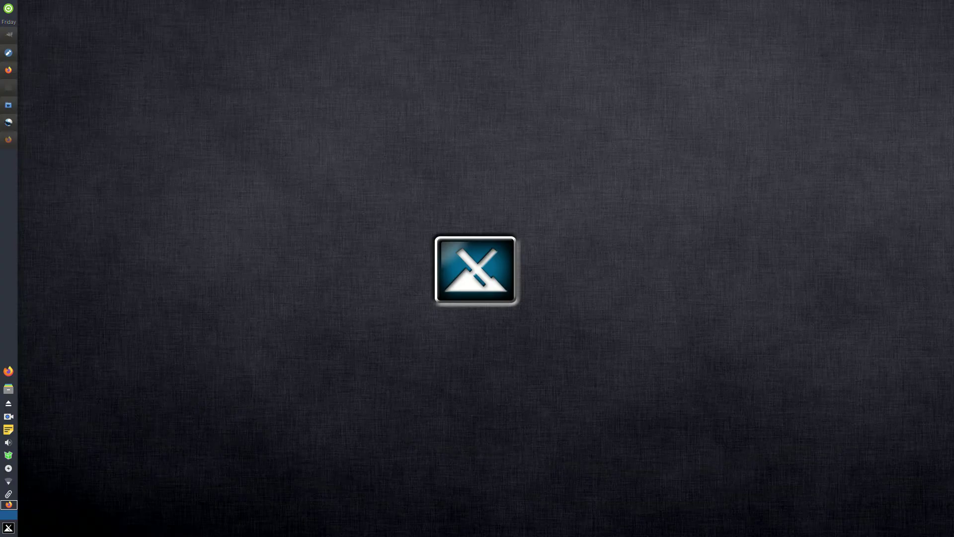
Launch Steam, dismiss its news window and open Bloons TD Battles 2 in the game library.
key(super)
text(steam)
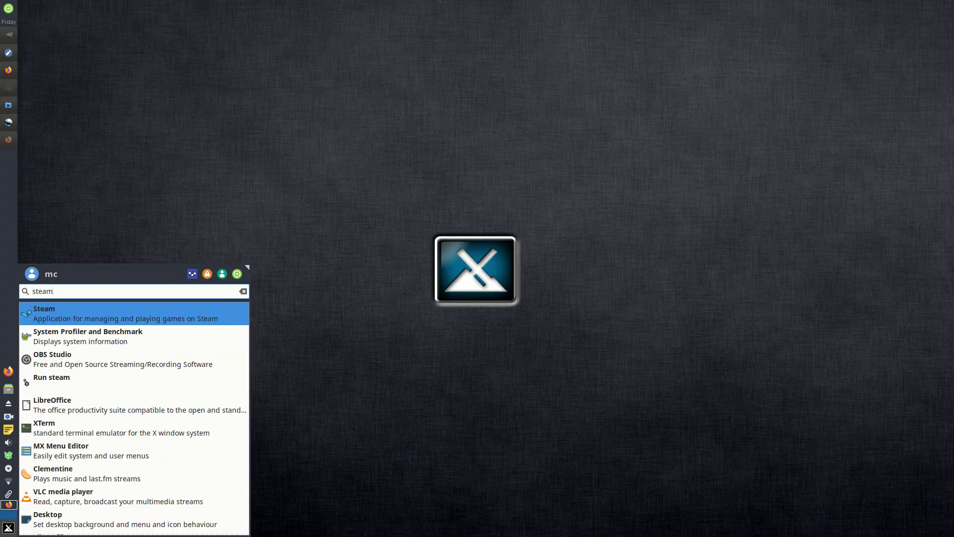
key(Return)
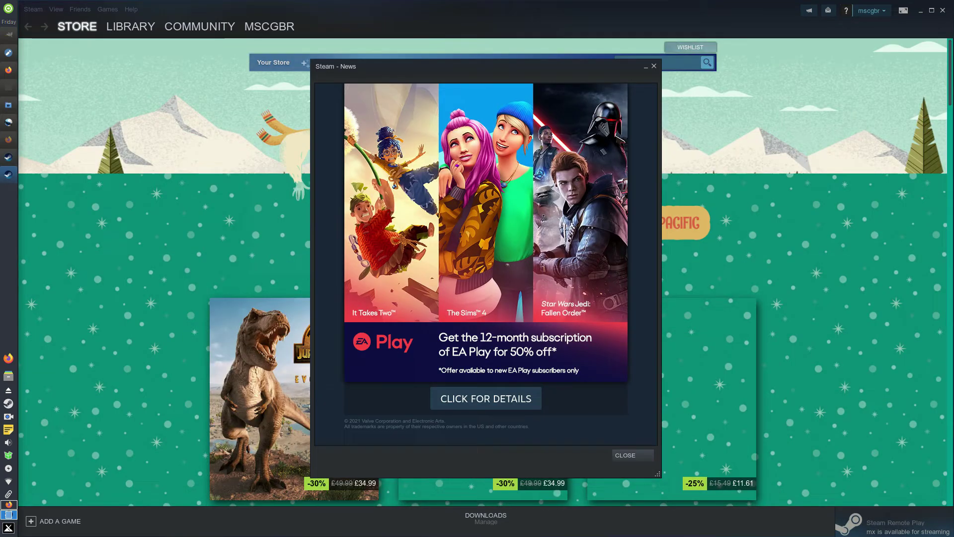
key(Escape)
click(130, 26)
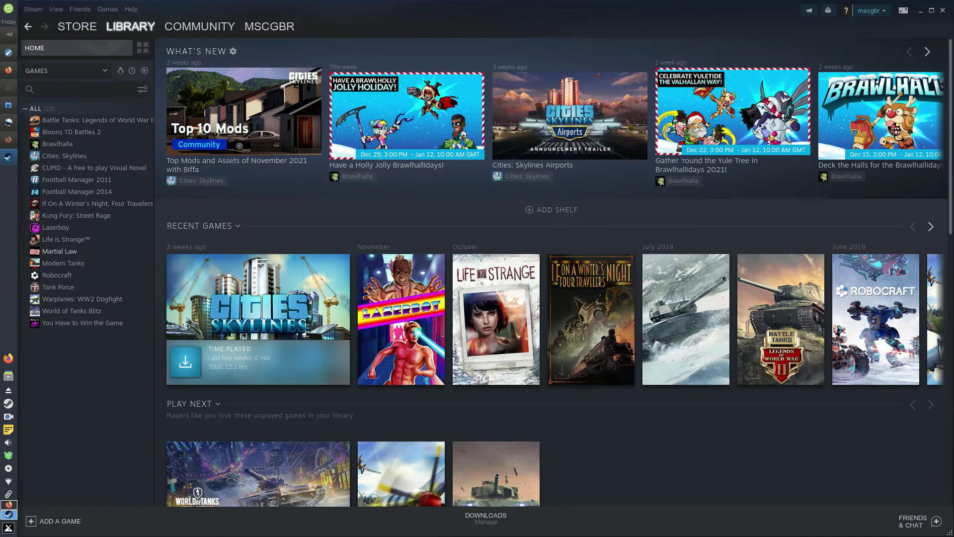
click(69, 132)
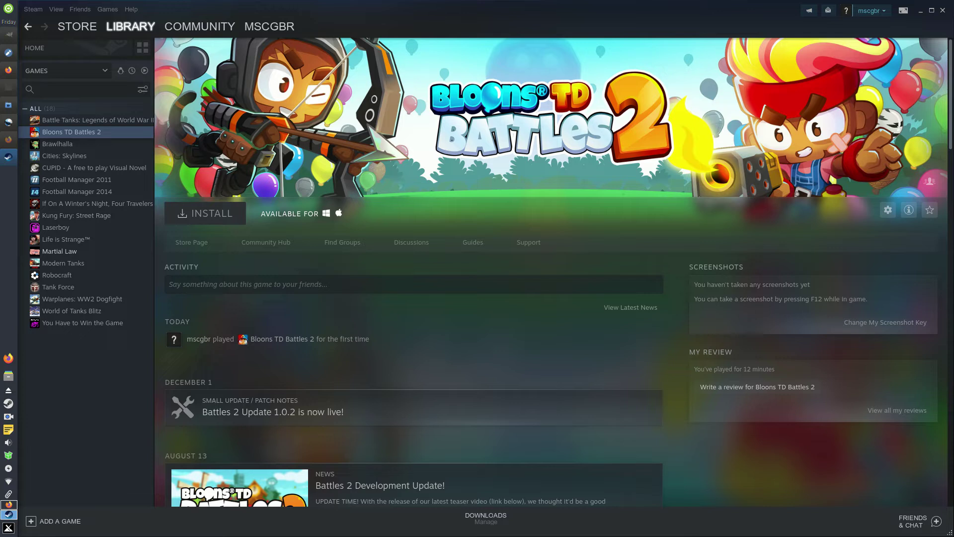
Restrict the library list to games that run on Linux and remove that filter again.
click(120, 70)
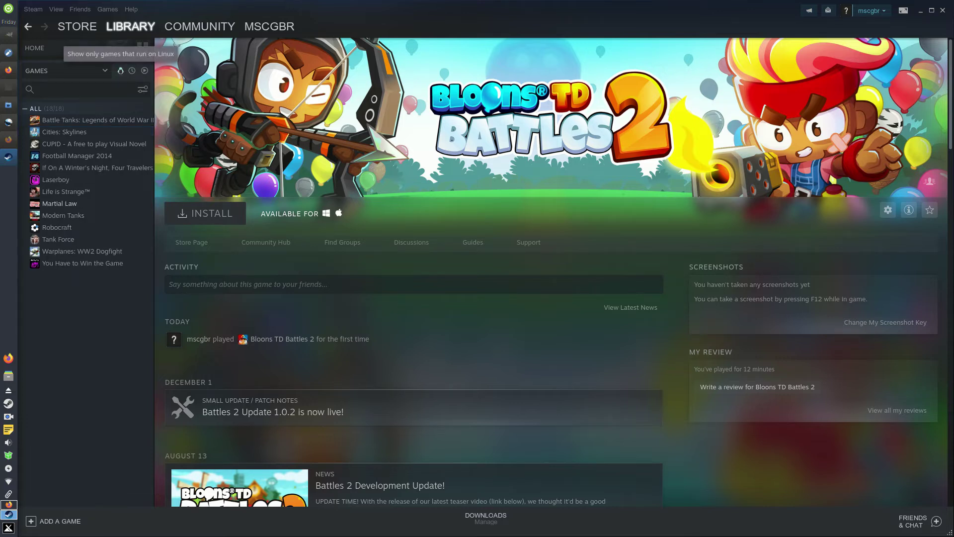
click(120, 70)
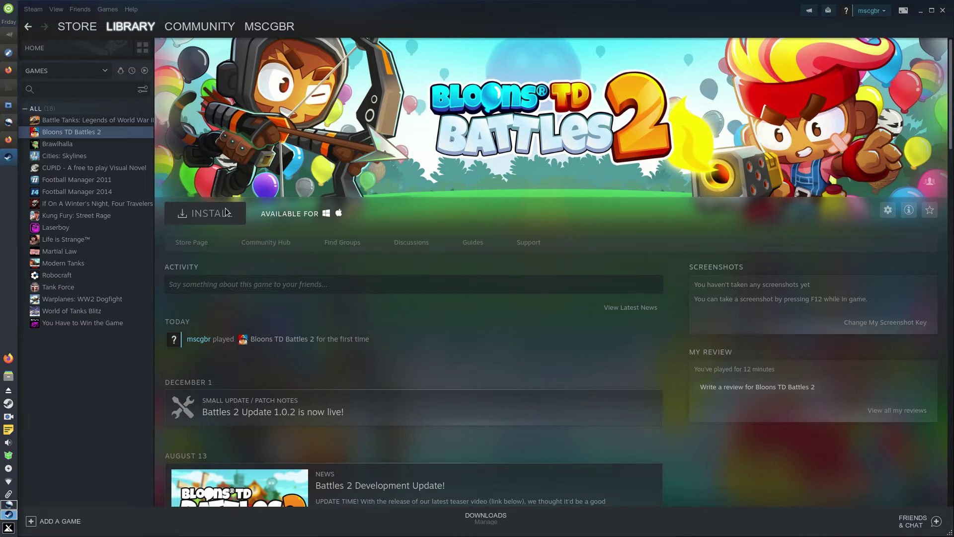
Force Bloons TD Battles 2 to use Proton 6.3-8 as its Steam Play compatibility tool and close its properties.
click(887, 211)
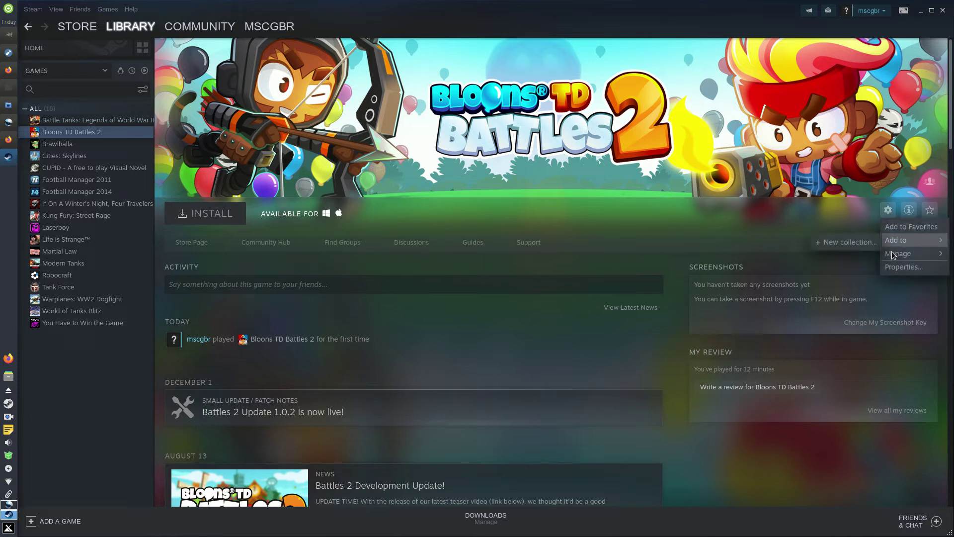
click(896, 268)
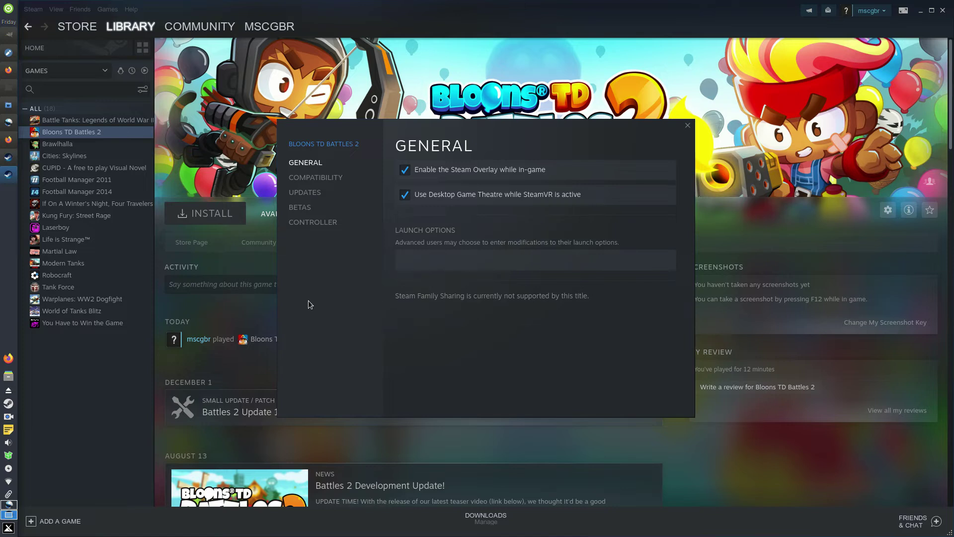
click(311, 178)
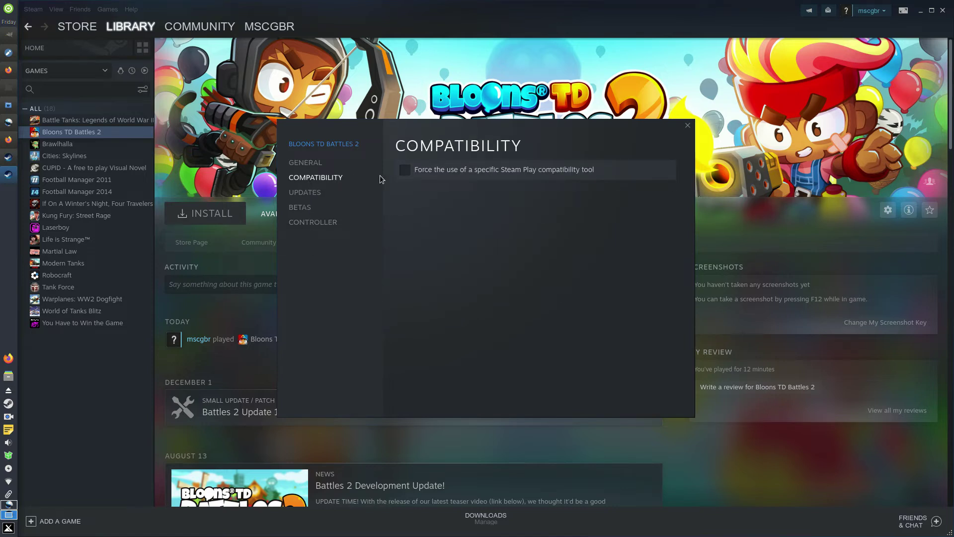
click(406, 170)
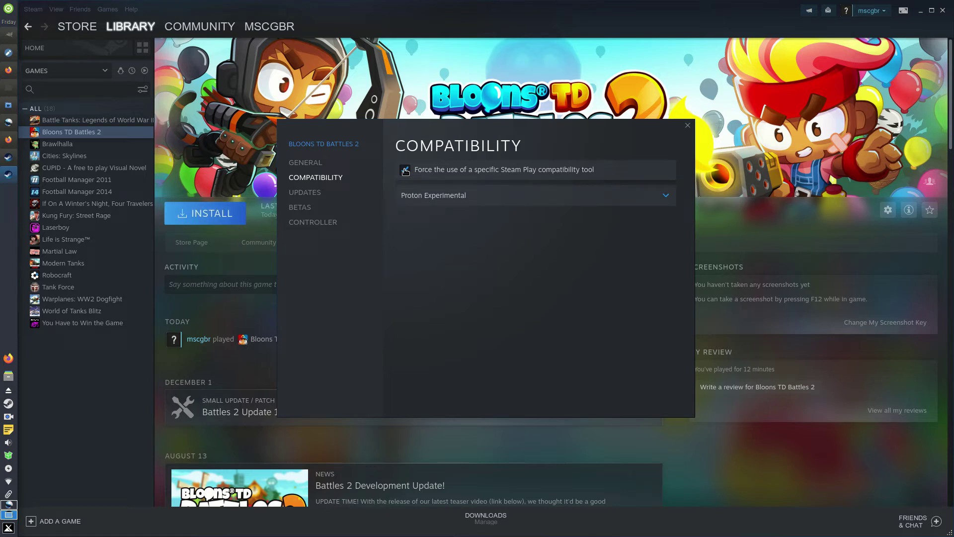
click(652, 200)
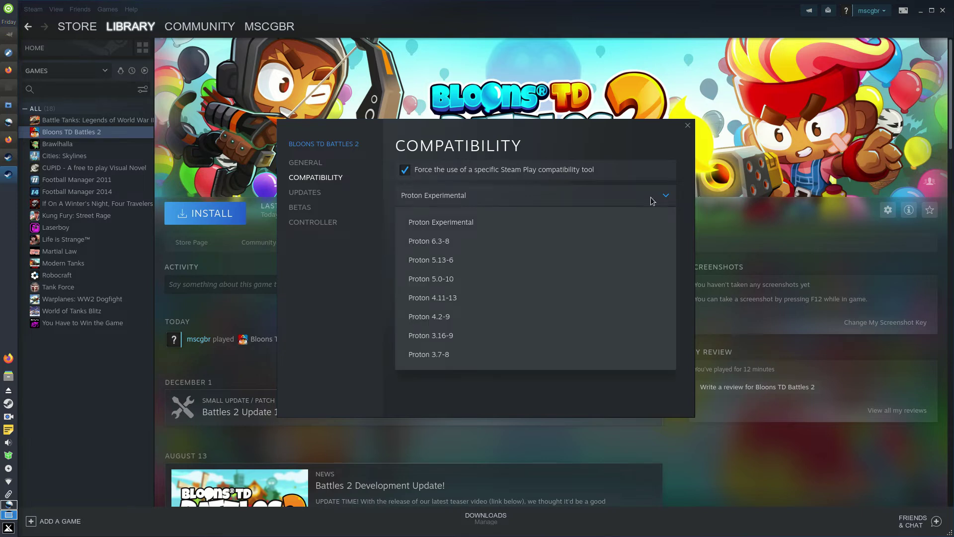
click(452, 242)
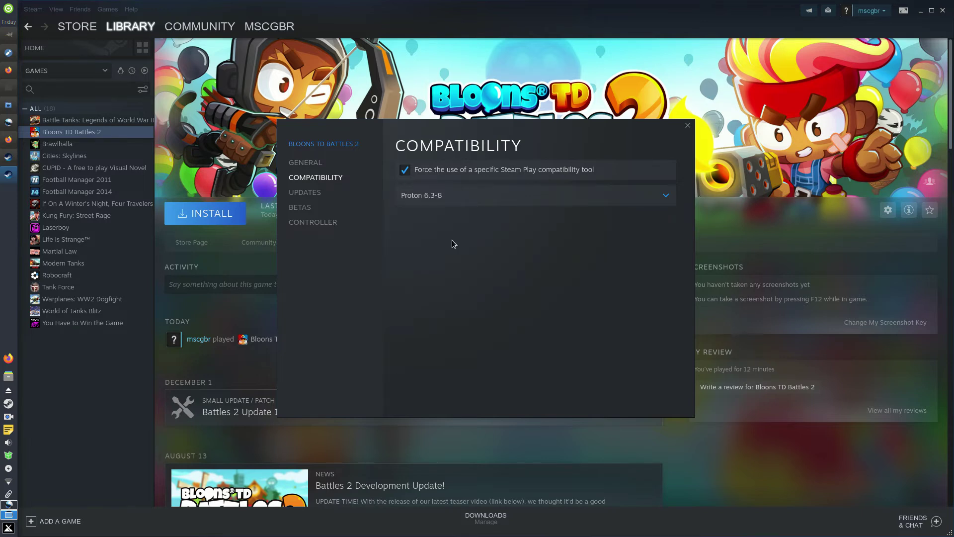
click(688, 126)
Install Bloons TD Battles 2 without a desktop shortcut or application icon, accepting the Ninja Kiwi terms of service.
click(204, 217)
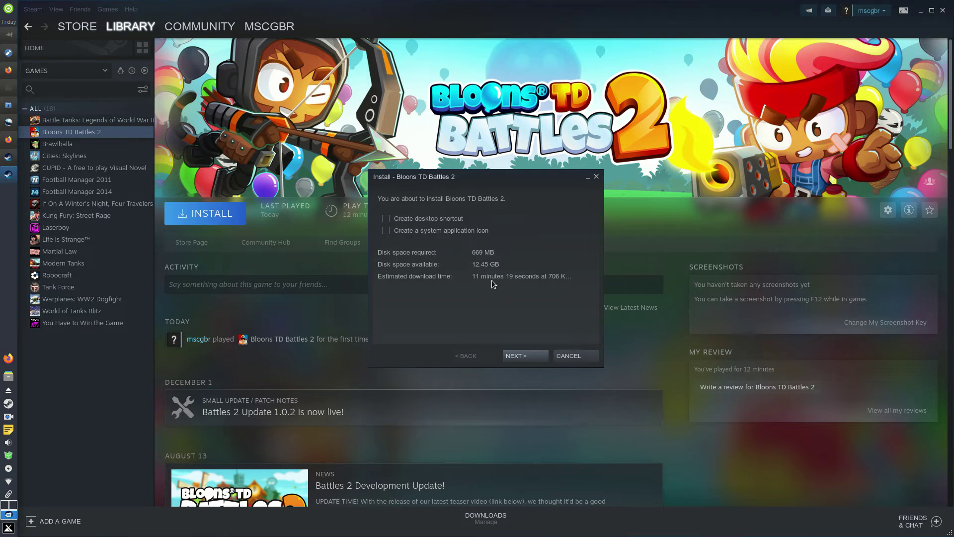
click(523, 357)
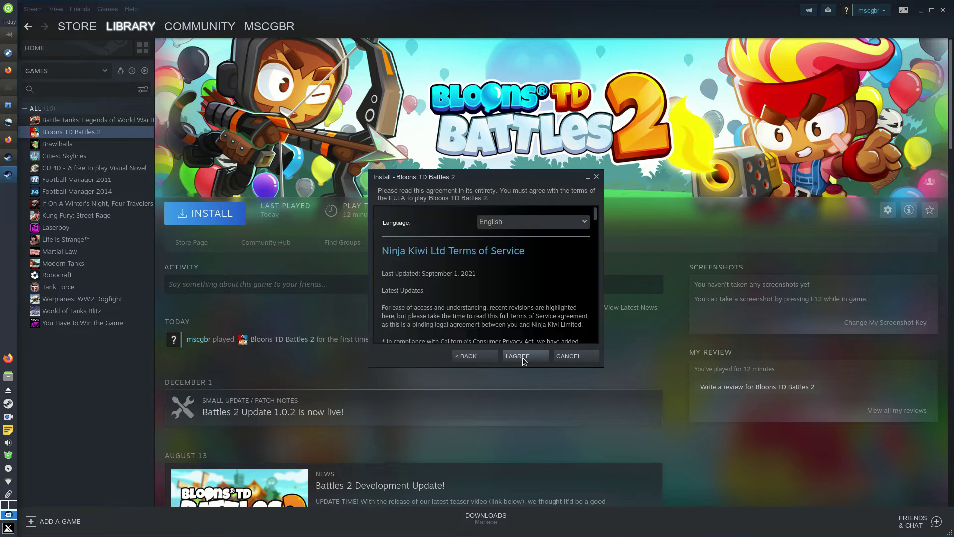
drag(595, 215, 597, 344)
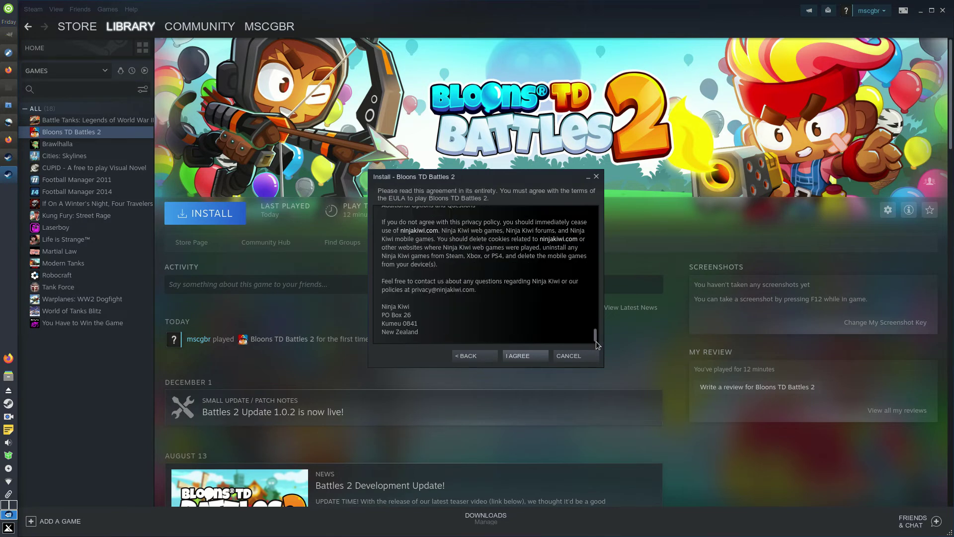
click(532, 357)
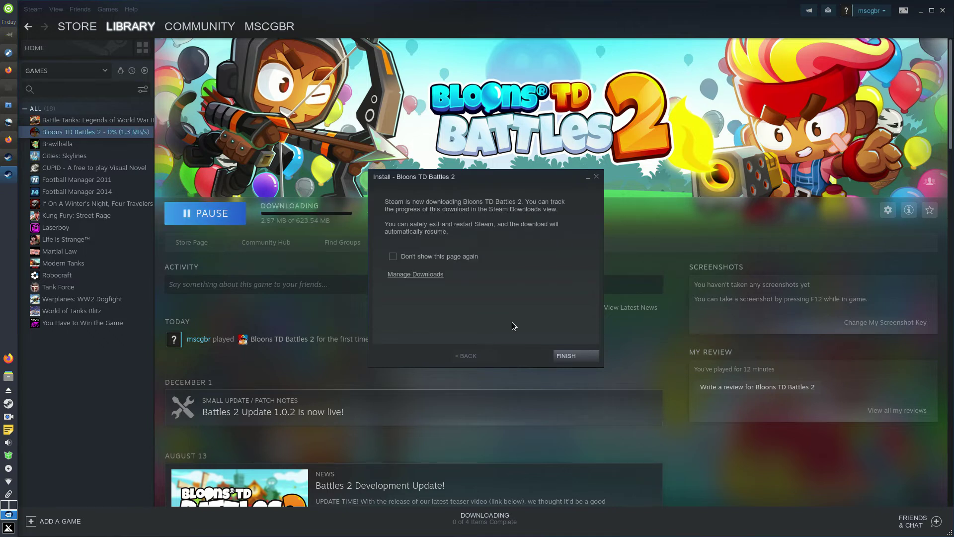
click(570, 355)
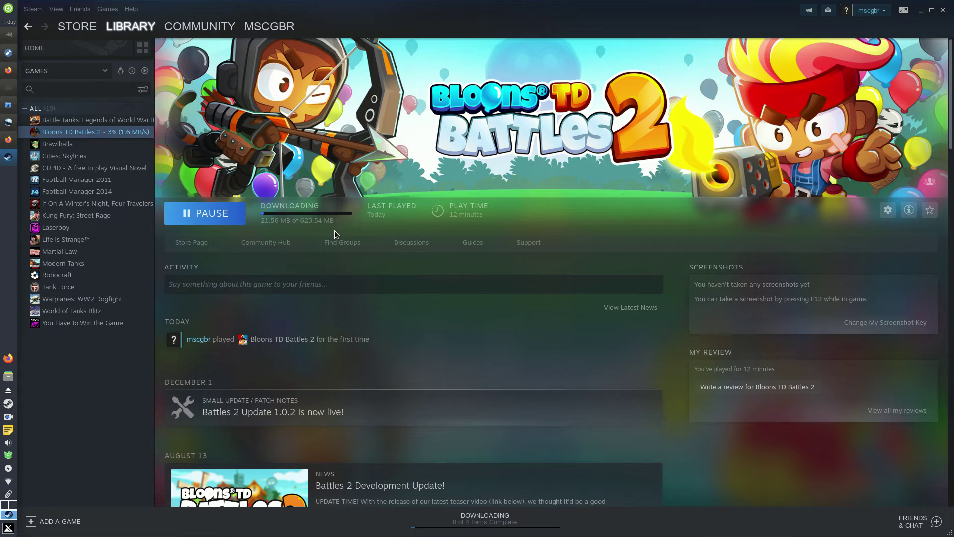
Launch Bloons TD Battles 2 once its download has finished.
click(205, 213)
click(462, 301)
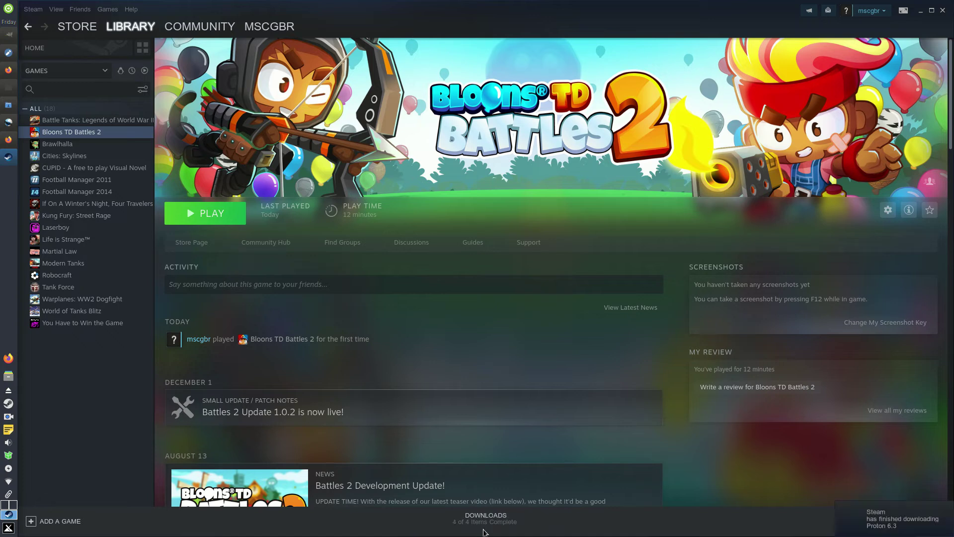
click(201, 215)
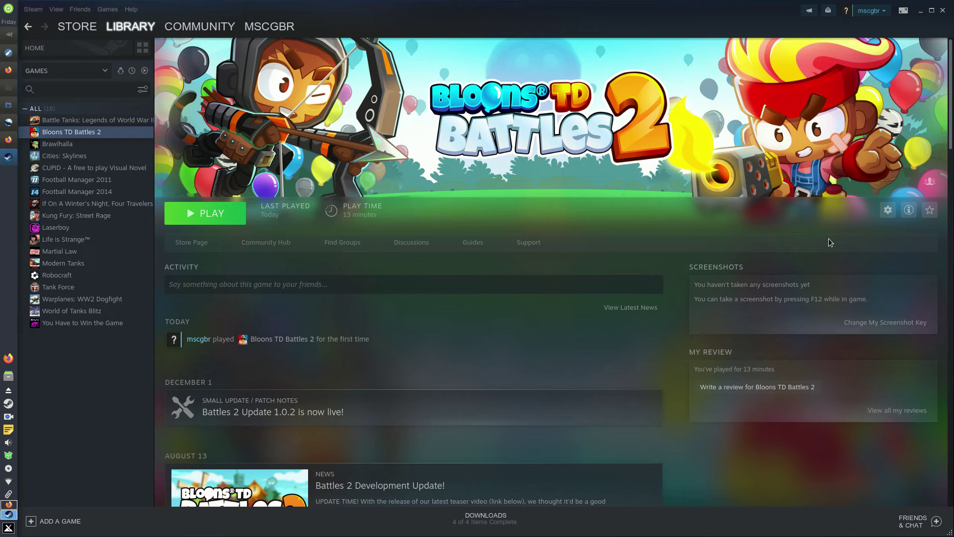
Enter "add your launch parameter here" as the launch options in the properties of Bloons TD Battles 2.
click(888, 210)
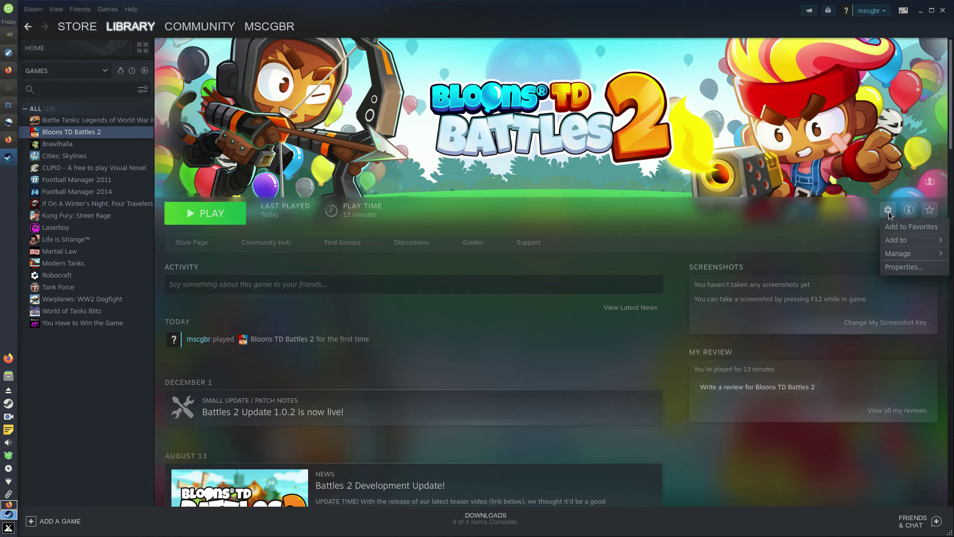
click(898, 267)
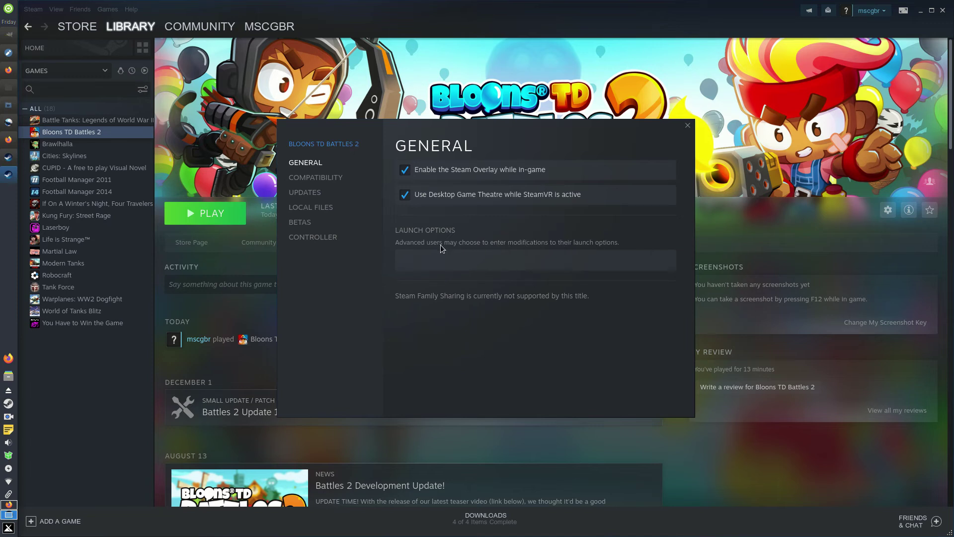
click(426, 259)
text(add your launch parameter)
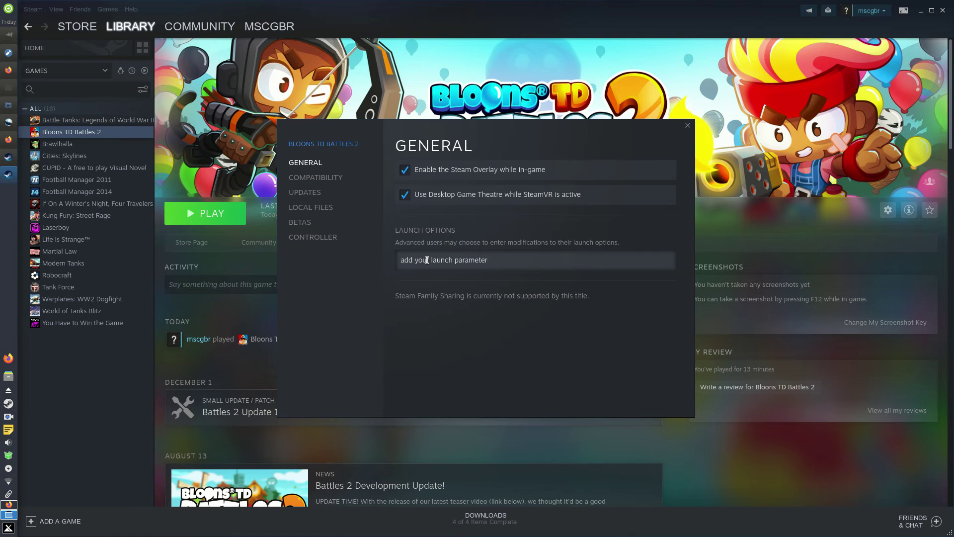
text( here)
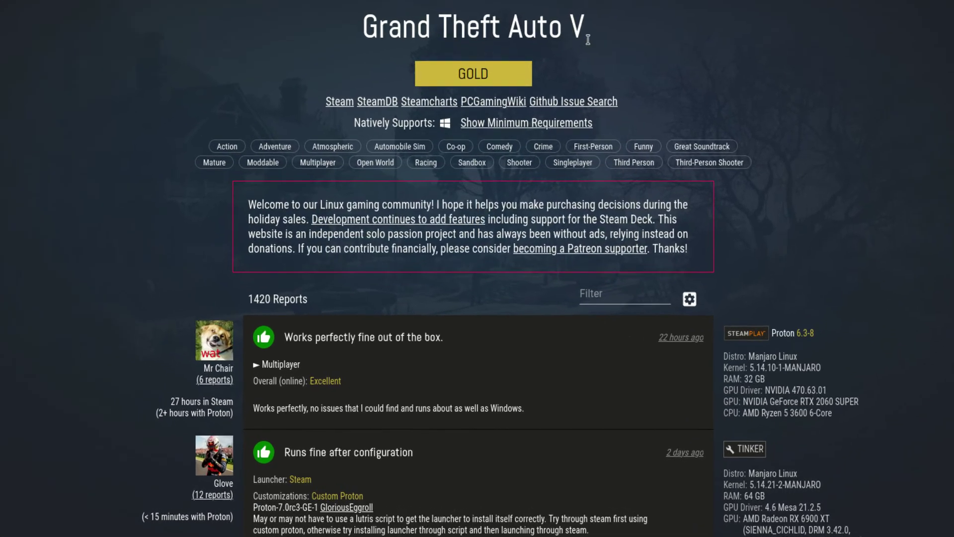
Switch to ProtonDB and look through the Grand Theft Auto V reports, highlighting the note about the Experimental Proton option.
scroll(576, 50, down, 5)
scroll(627, 20, down, 5)
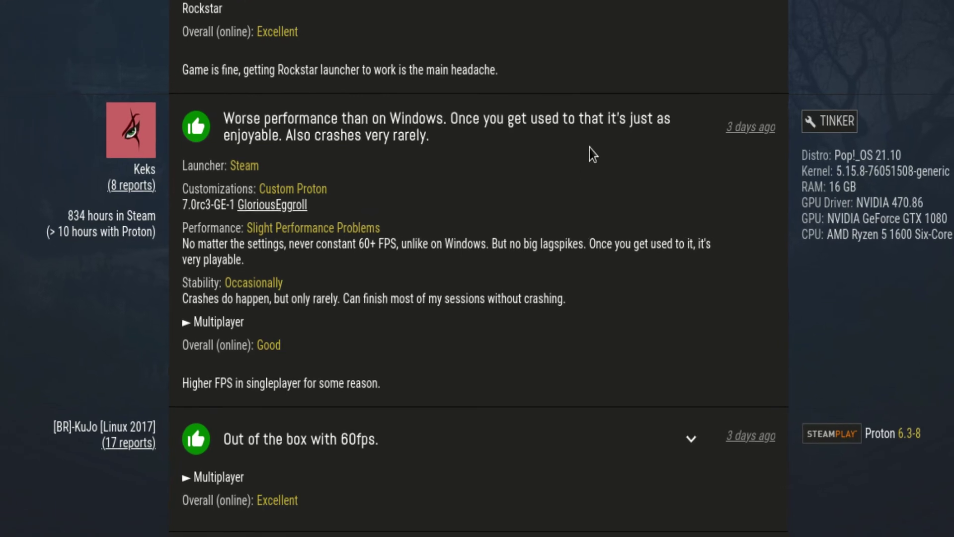
scroll(590, 149, down, 3)
scroll(496, 258, down, 10)
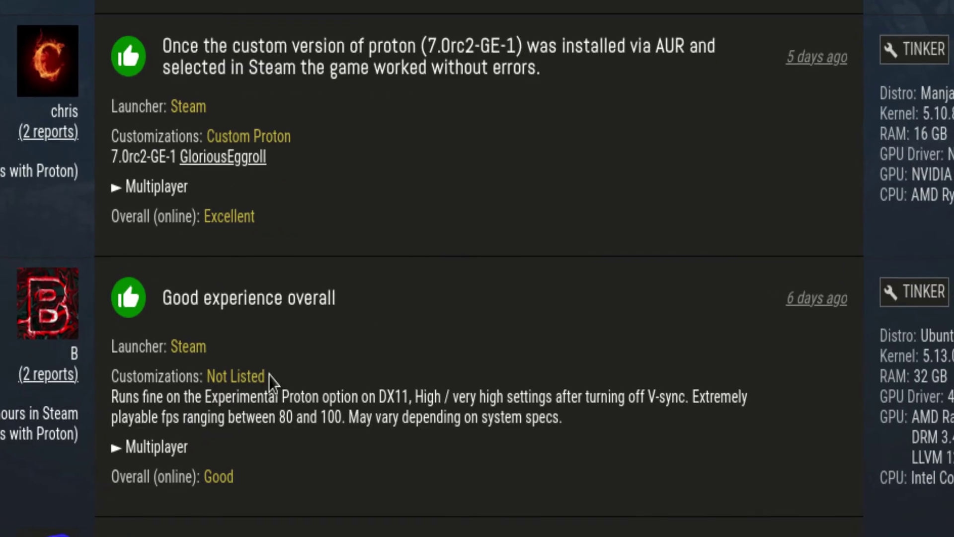
drag(212, 398, 307, 390)
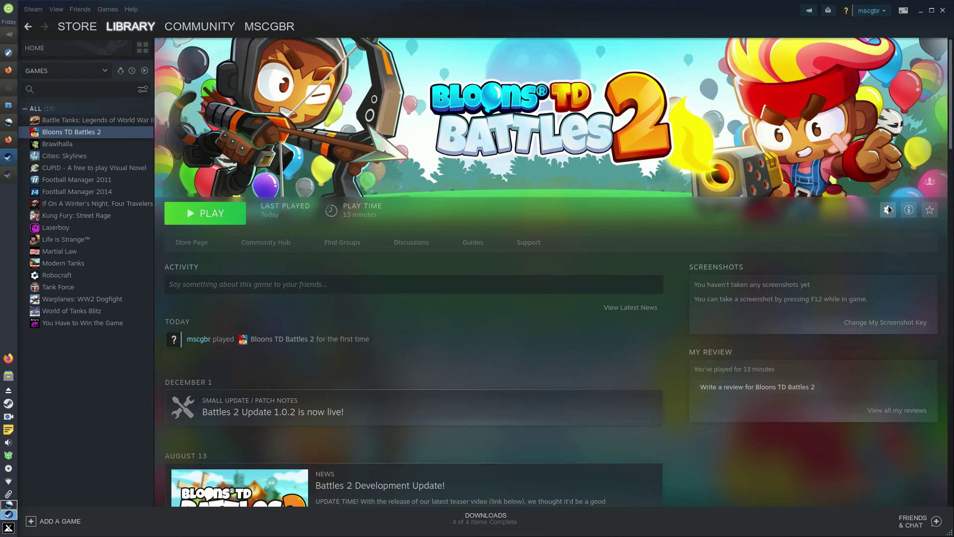
Set the forced Steam Play compatibility tool of Bloons TD Battles 2 to Proton Experimental.
click(888, 210)
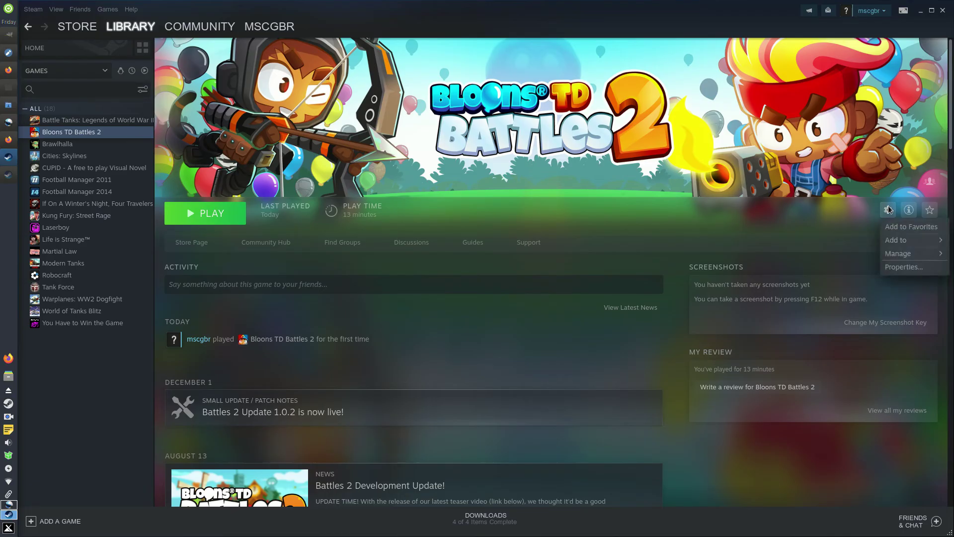
click(900, 267)
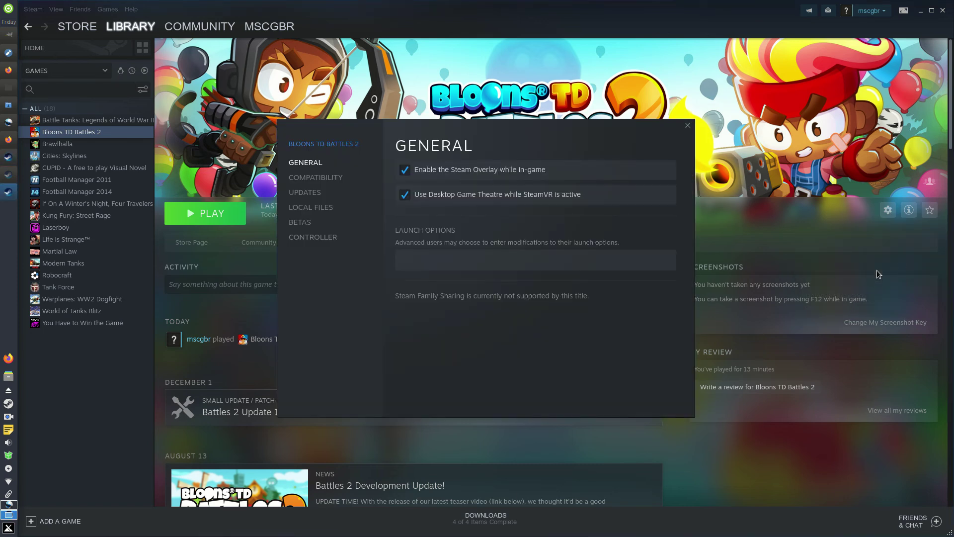
click(320, 178)
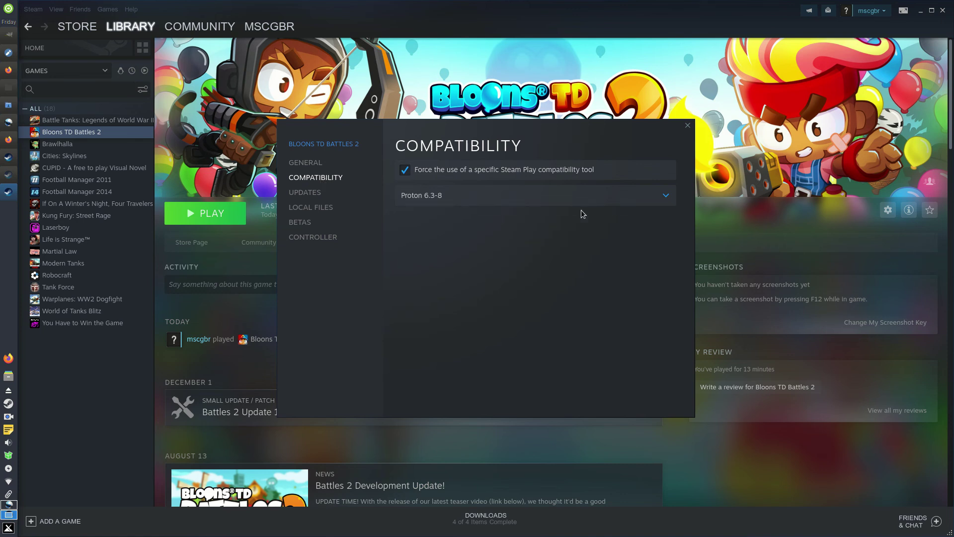
click(667, 196)
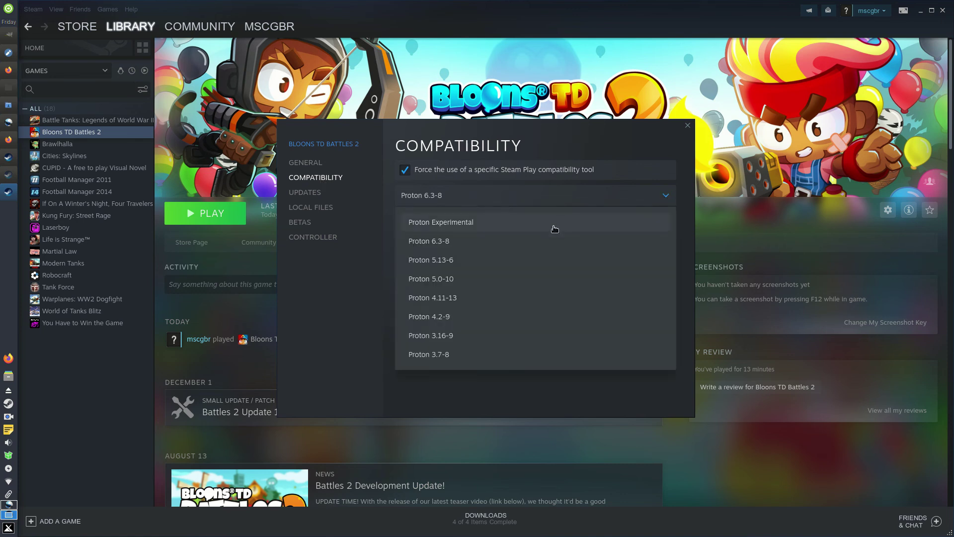
click(467, 223)
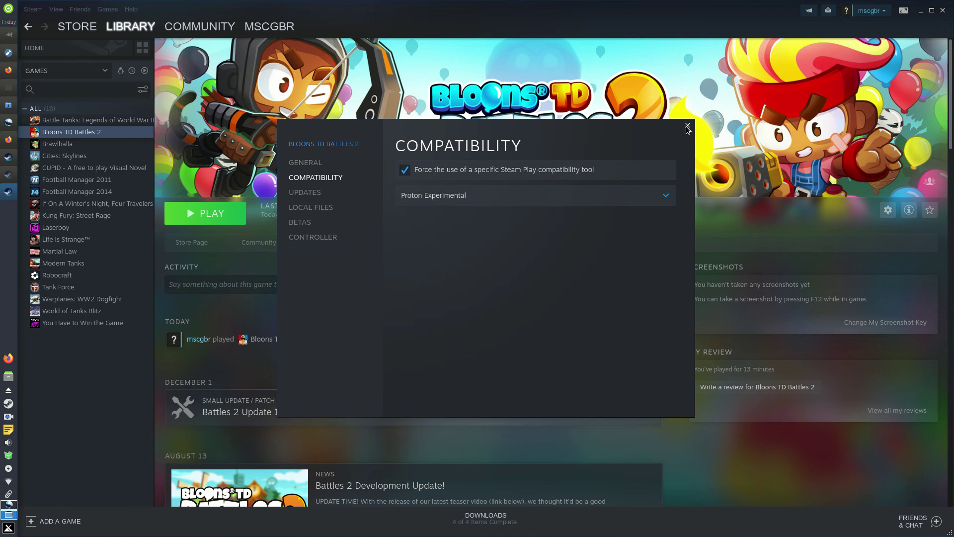